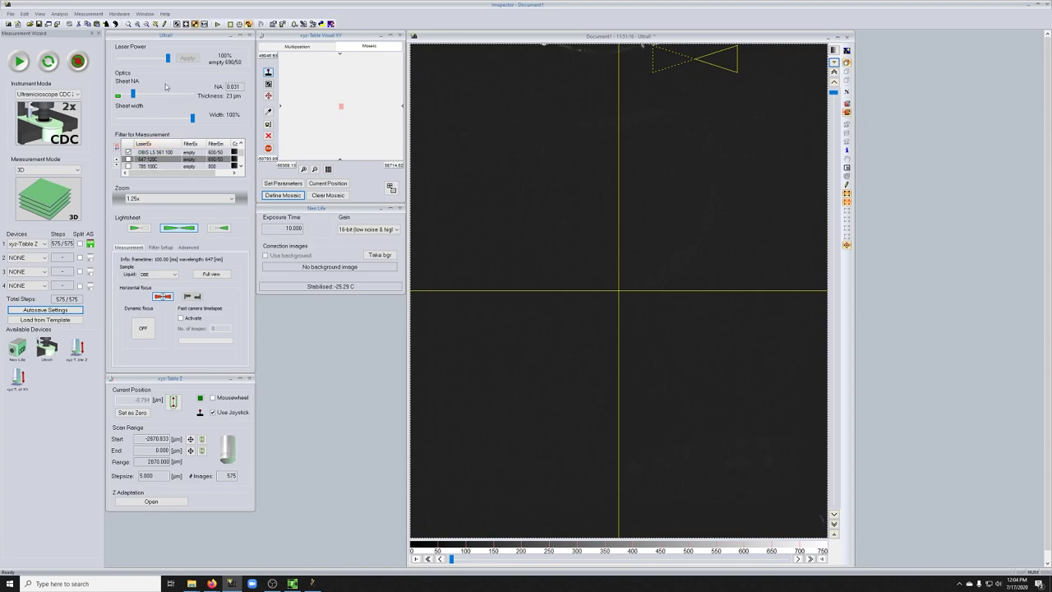
Set the exposure time to 300 and apply 10% laser power
left_click(290, 228)
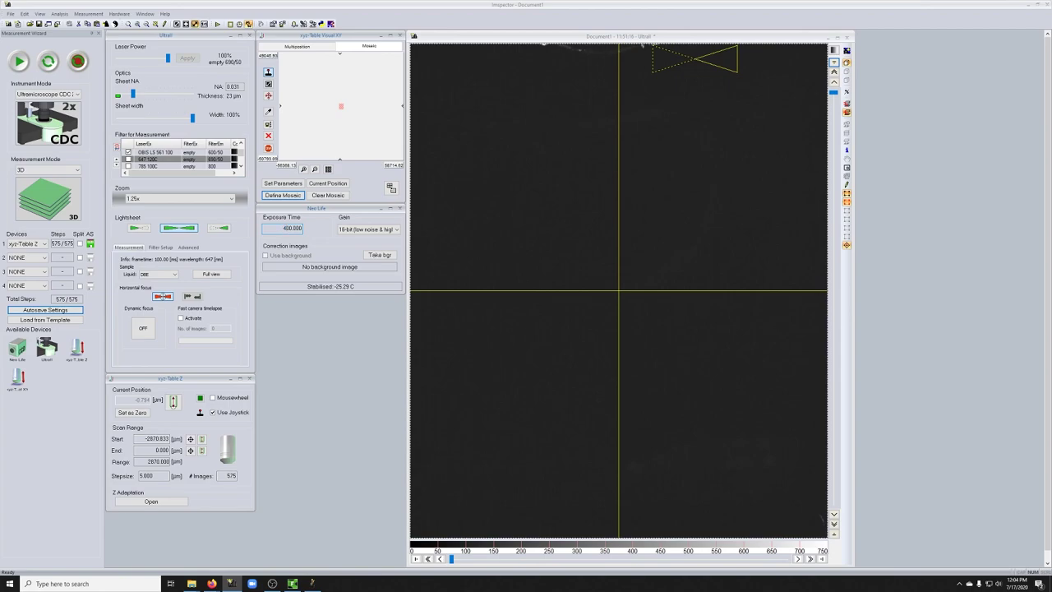
left_click_drag(167, 58, 121, 64)
left_click(179, 60)
Move the triangle overlay further left and restart live imaging to show the sample
left_click(79, 62)
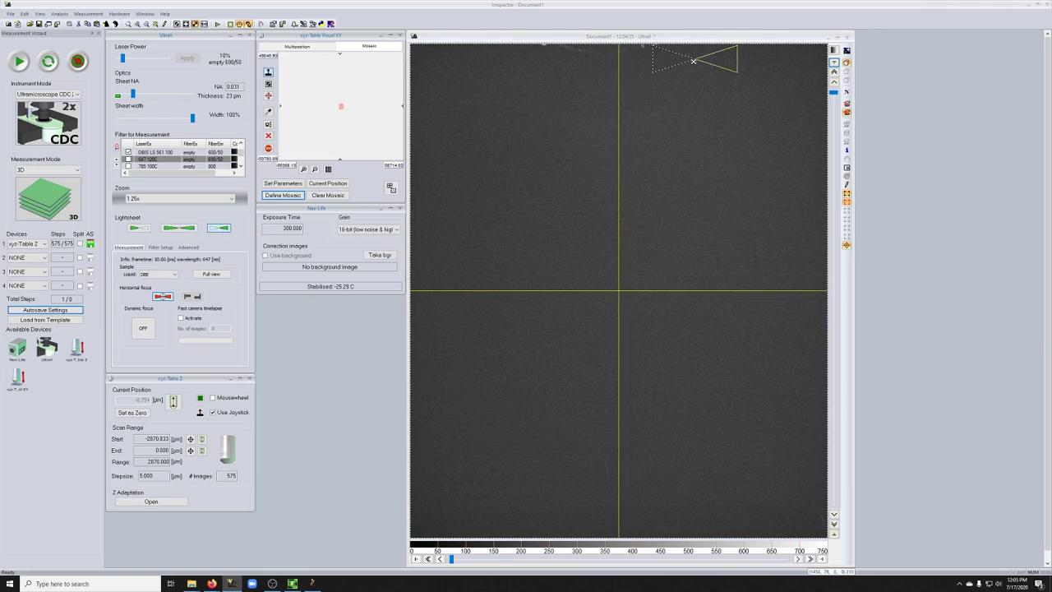
left_click(668, 68)
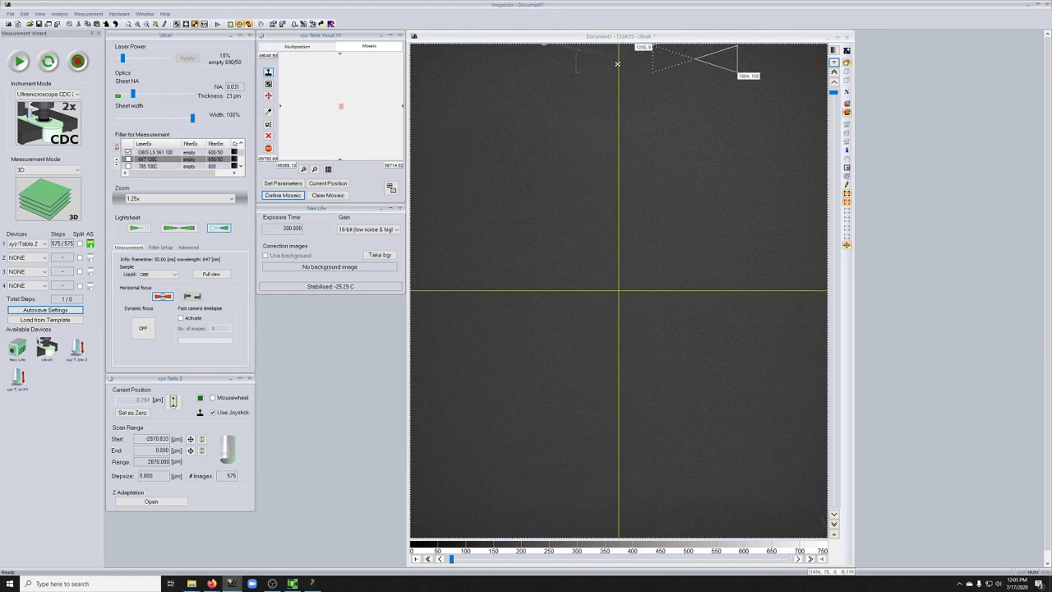
left_click(520, 131)
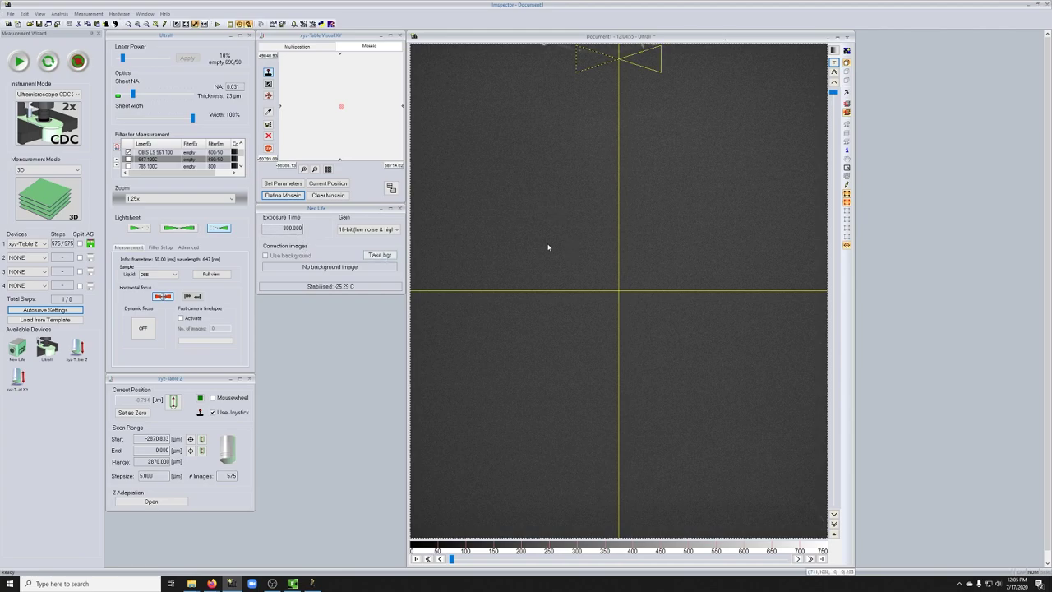
left_click(77, 61)
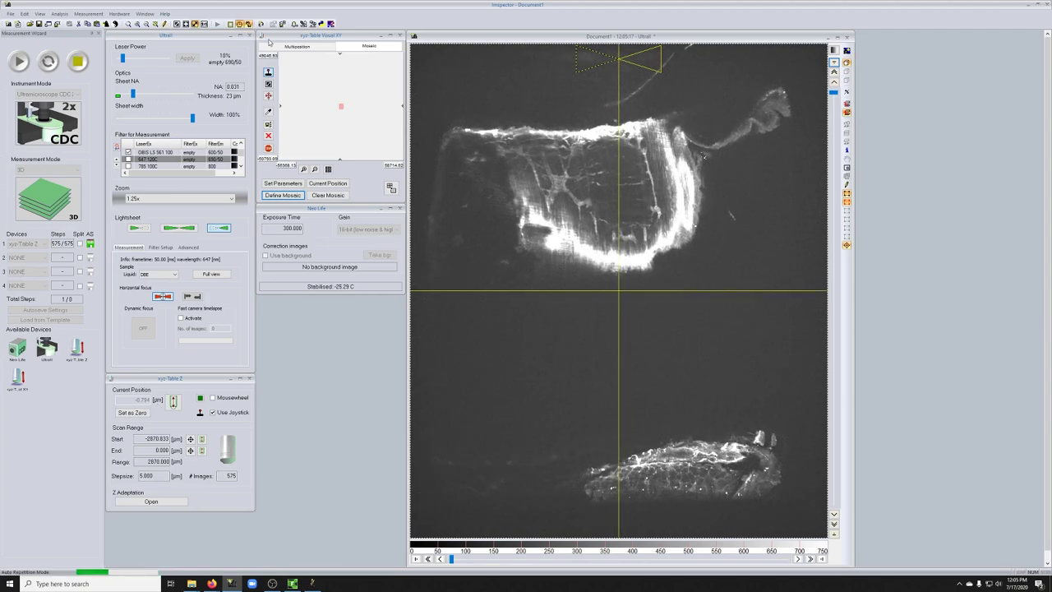
Select the 488 150C row in the Filter for Measurement list
scroll(243, 150, "up", 1)
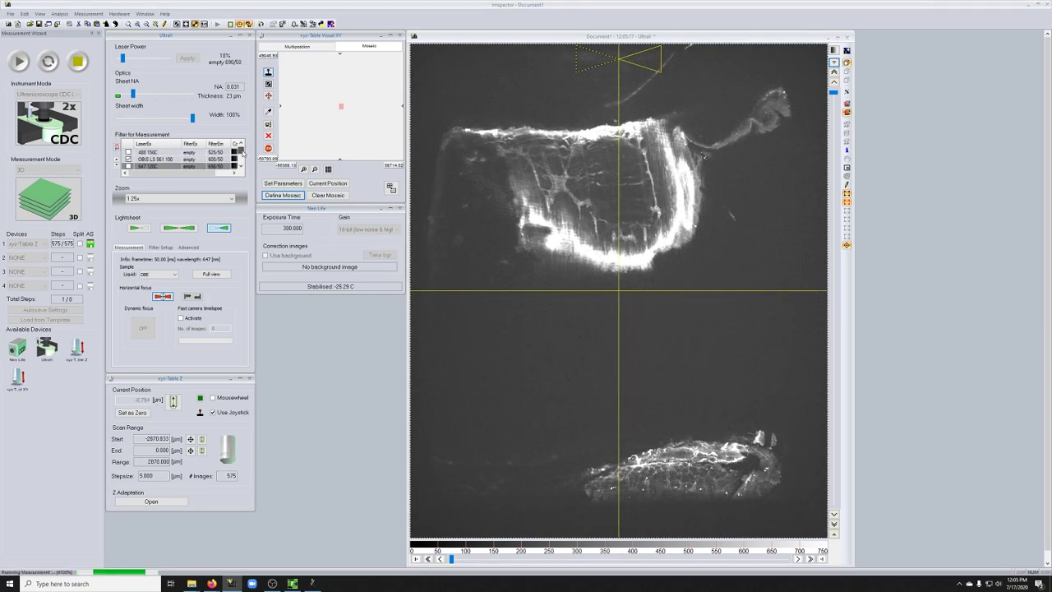
left_click(174, 153)
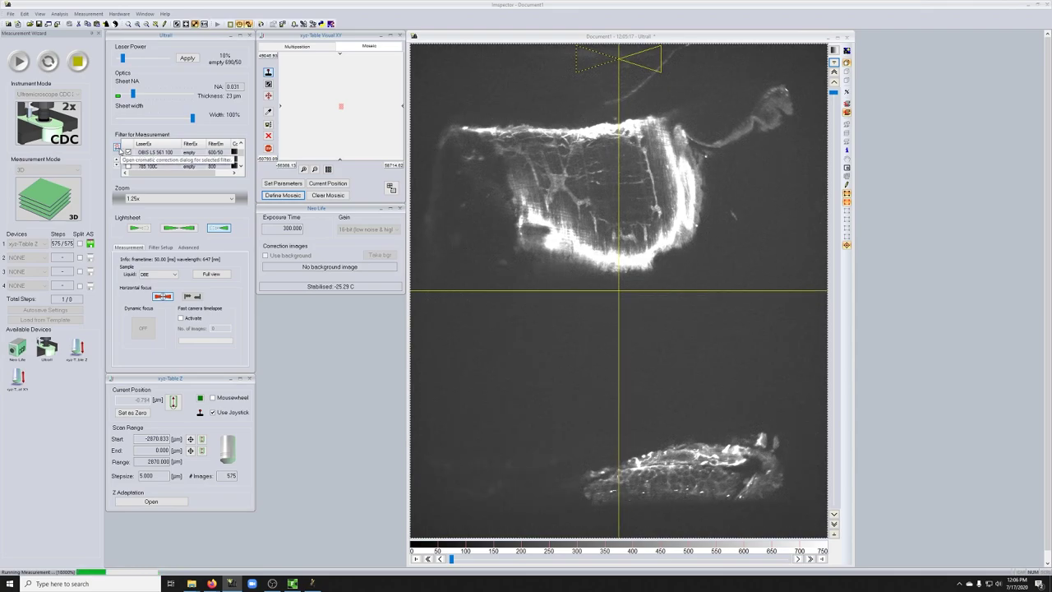
Adjust the selected filter's chromatic correction slider to bring the sample into focus
left_click(118, 147)
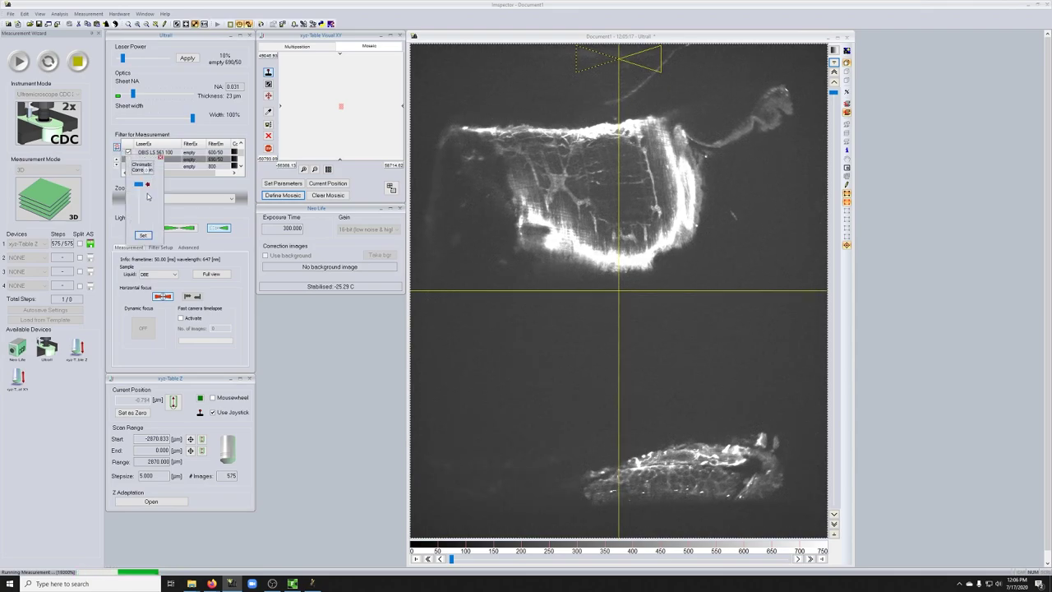
mouse_move(140, 188)
left_mouse_down()
mouse_move(142, 198)
mouse_move(142, 189)
left_mouse_up()
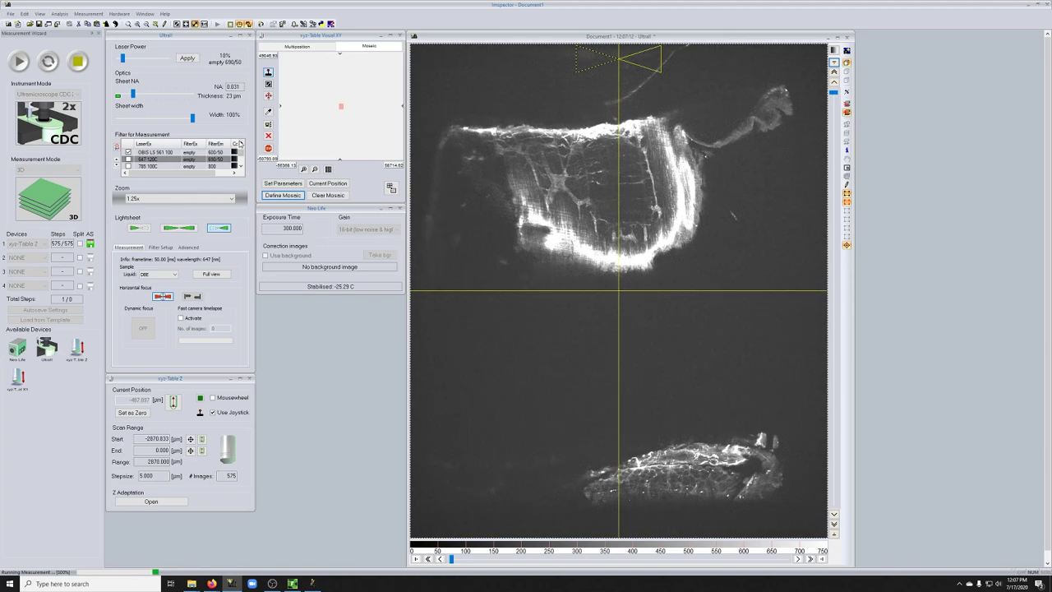
Compare the live sample under the 488 150C and 647 120C filters
left_click(241, 144)
left_click(146, 153)
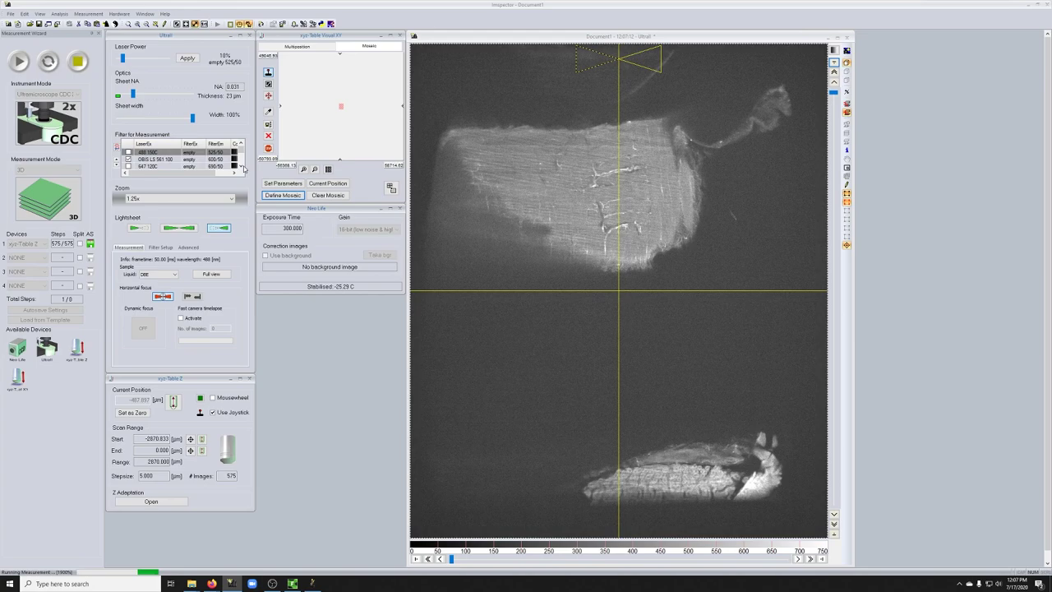
left_click(242, 166)
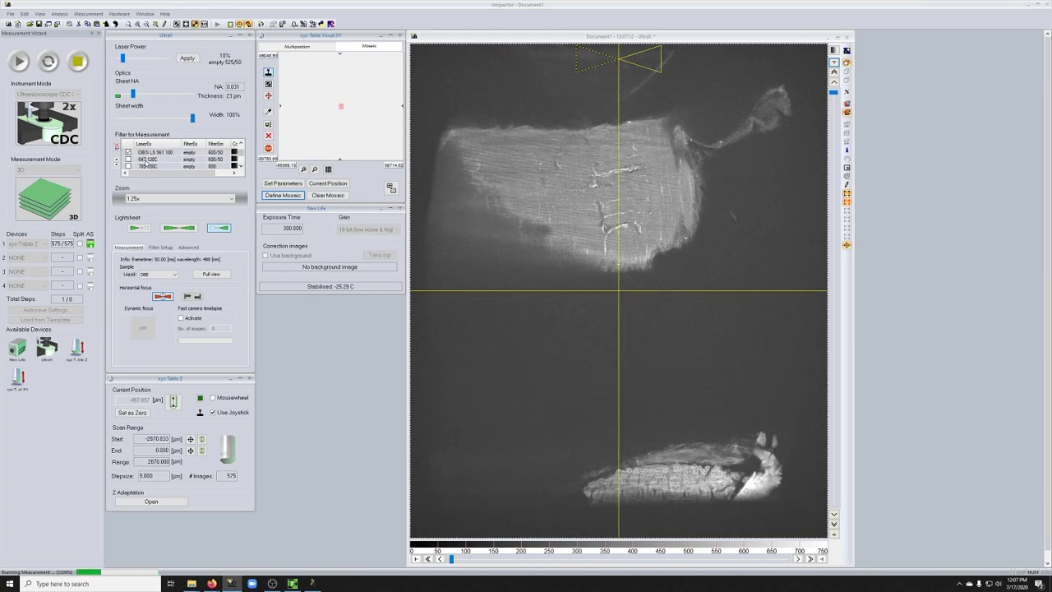
left_click(145, 160)
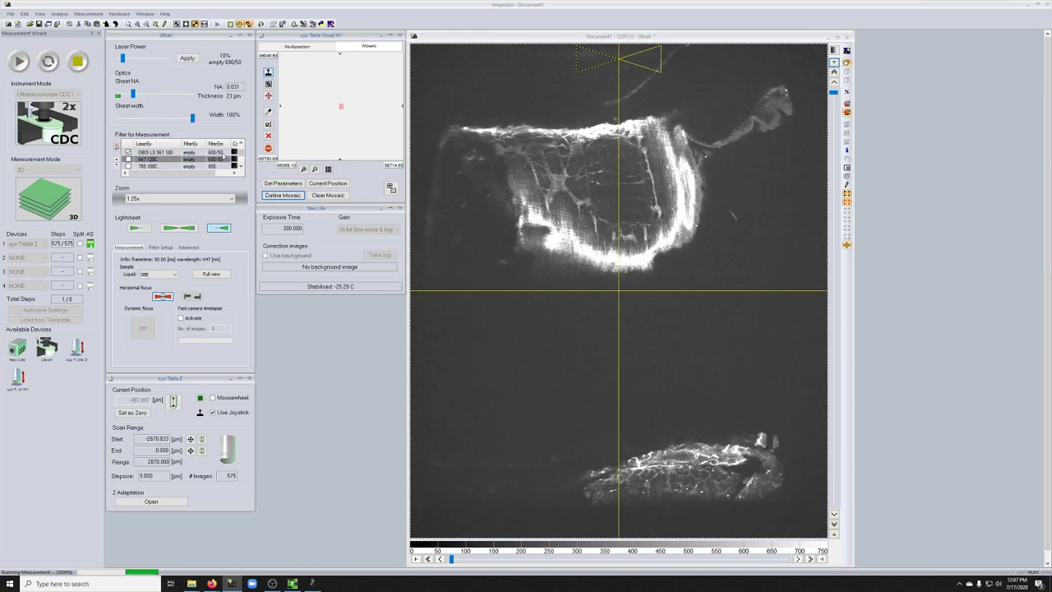
Include the 488 150C and 647 120C channels in the acquisition
left_click(241, 151)
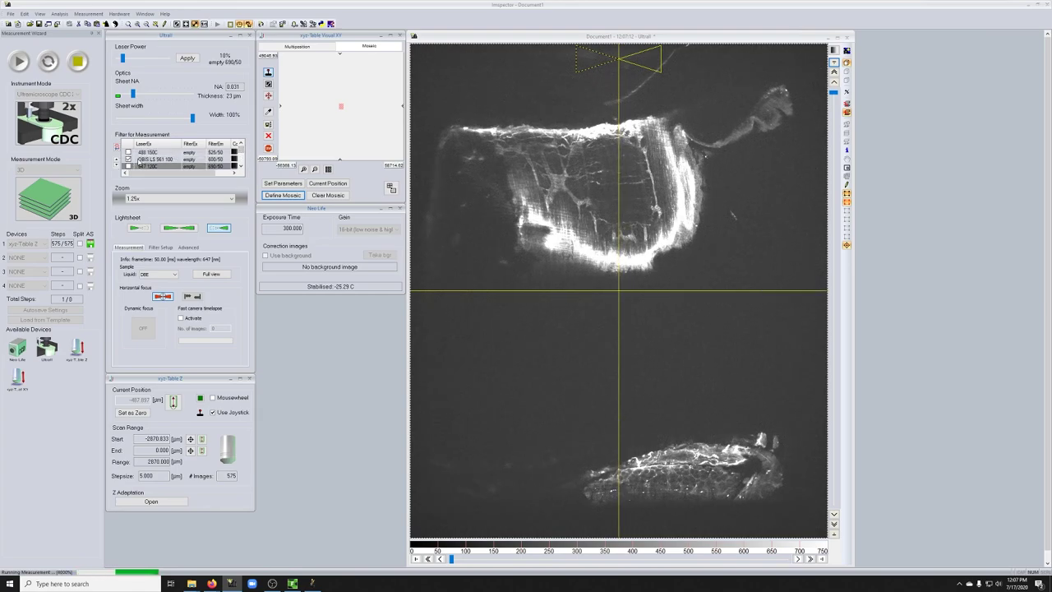
left_click(128, 159)
left_click(128, 165)
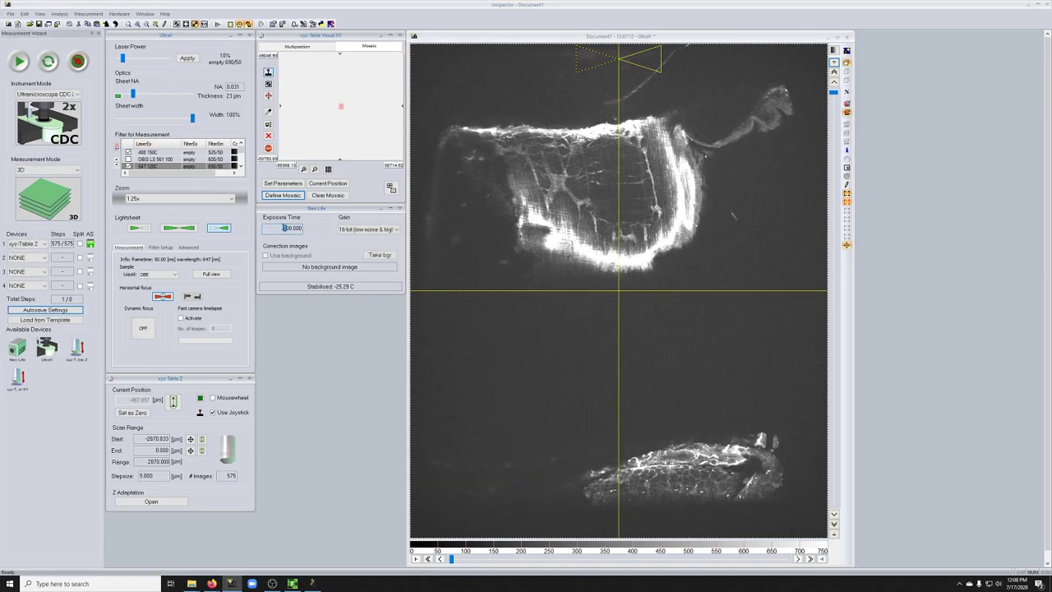
Record the 488/647 z-stack, then set exposure time to 10 and apply 100% laser power
left_click(78, 61)
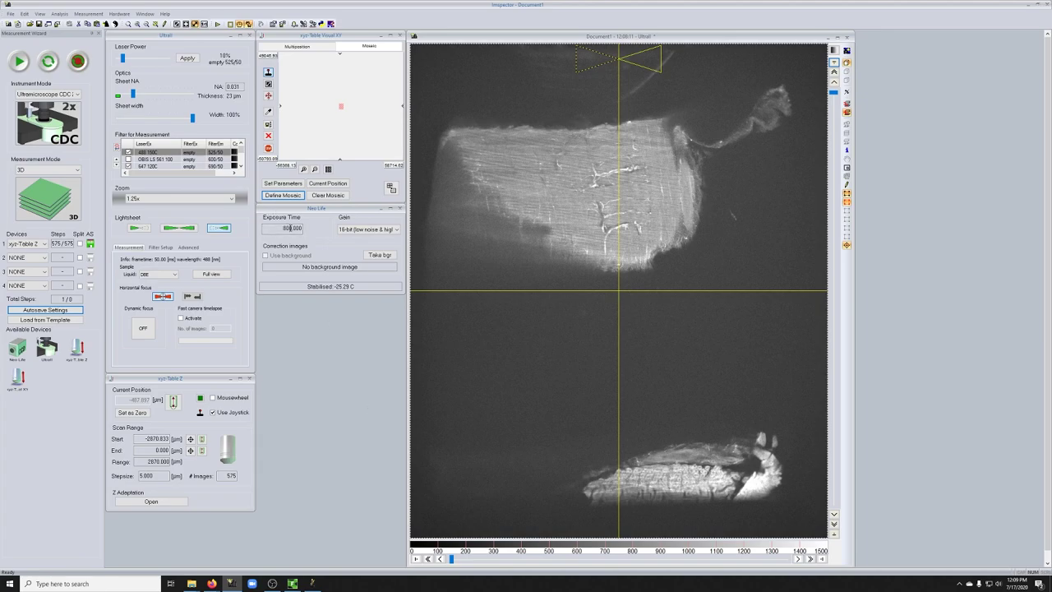
left_click_drag(290, 229, 279, 228)
type("1")
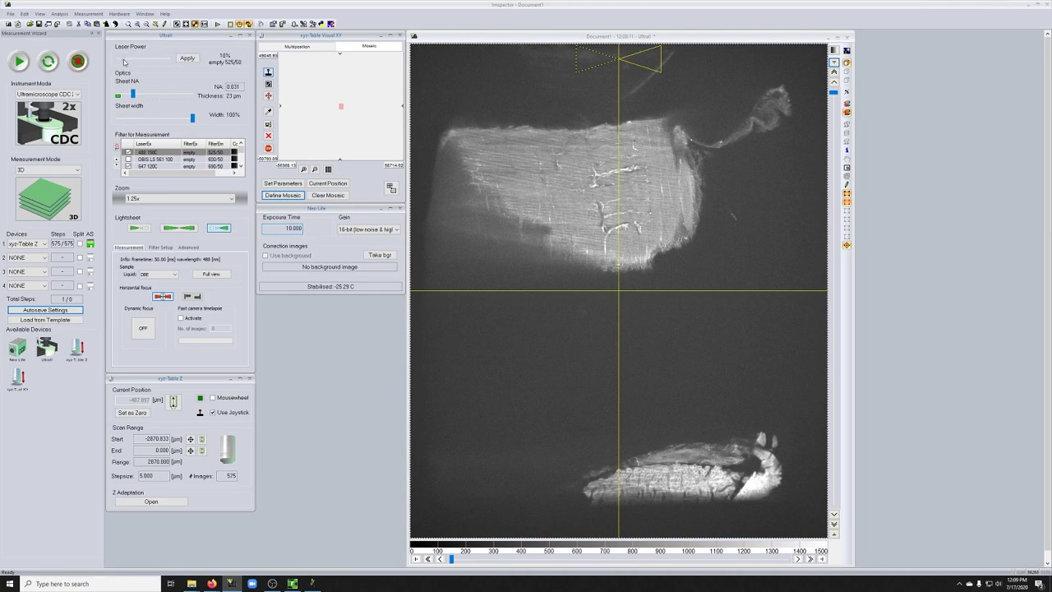
left_click_drag(124, 58, 186, 62)
left_click(187, 59)
Apply 100% laser power to the 647 120C channel
left_click(163, 166)
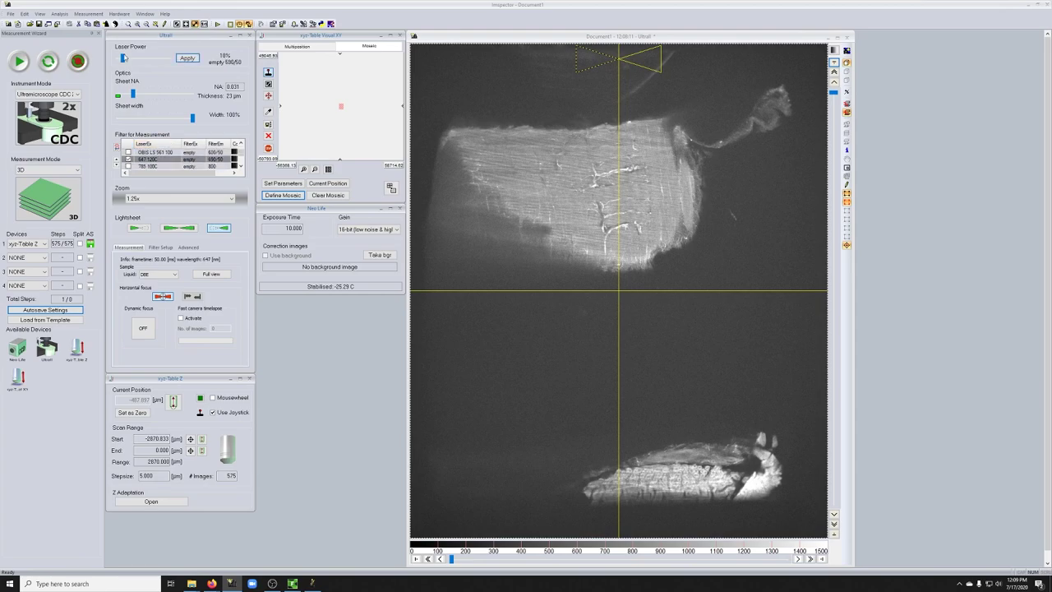
mouse_move(124, 59)
left_mouse_down()
mouse_move(186, 59)
mouse_move(144, 59)
left_mouse_up()
left_click(188, 60)
Review the 488 channel's laser settings, then return to the 647 channel
left_click(240, 145)
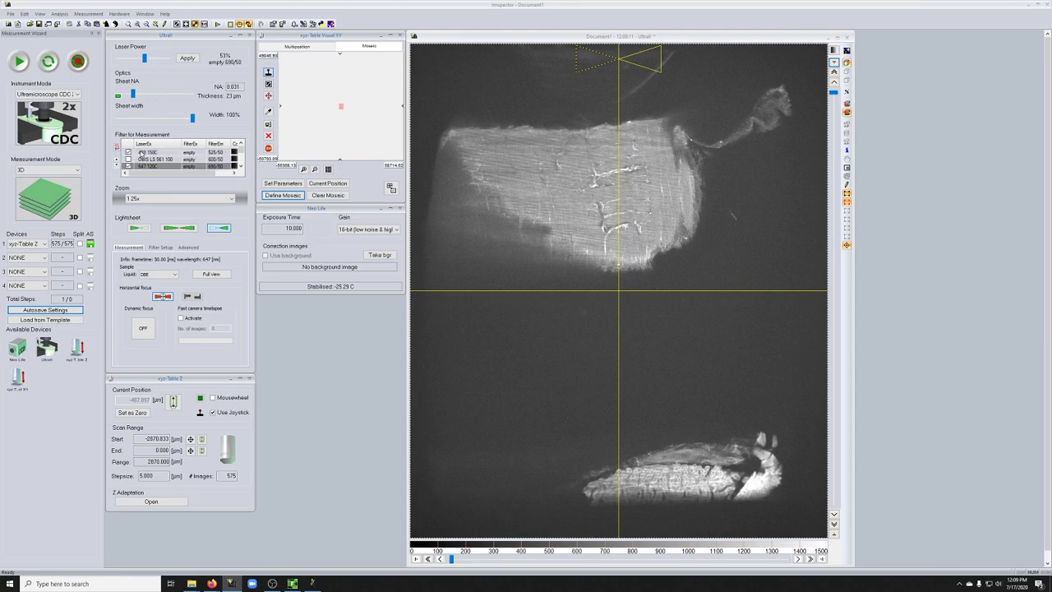
left_click(142, 153)
left_click(147, 166)
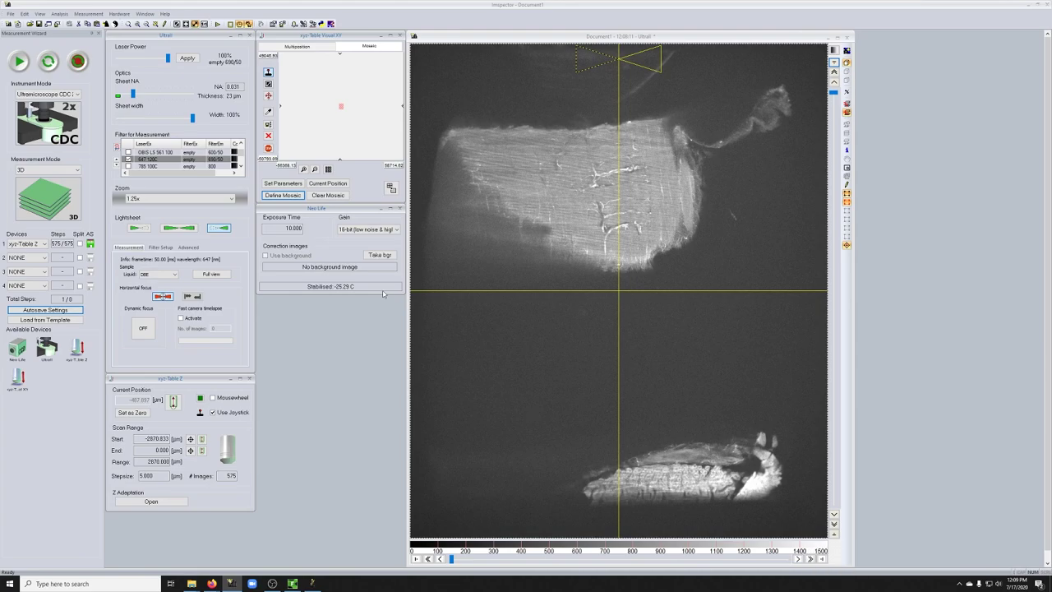
left_click(240, 145)
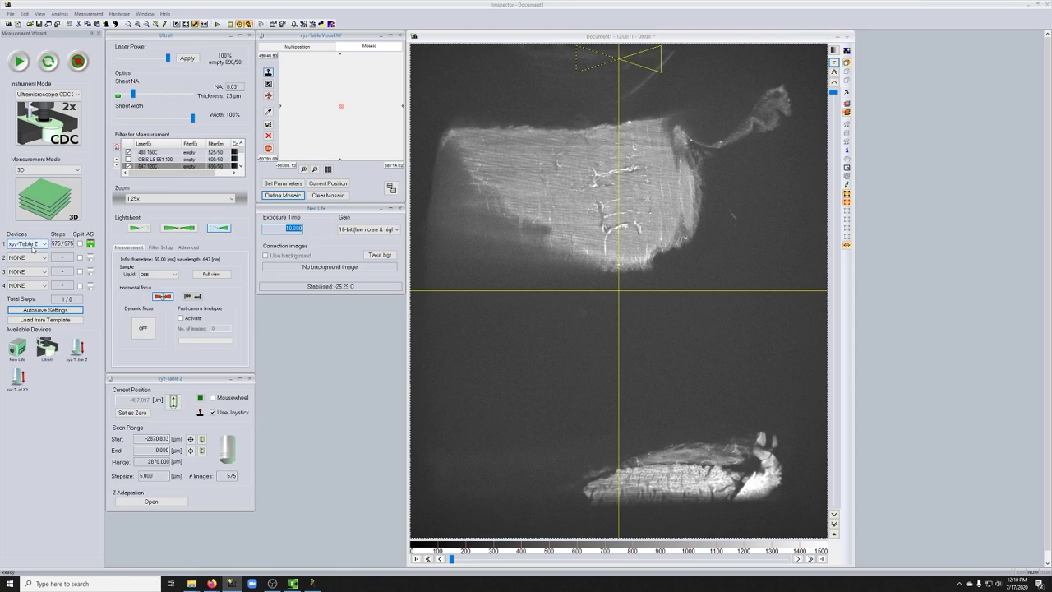
Choose Ultra Filter as the second scan device and open Autosave Settings
left_click(44, 258)
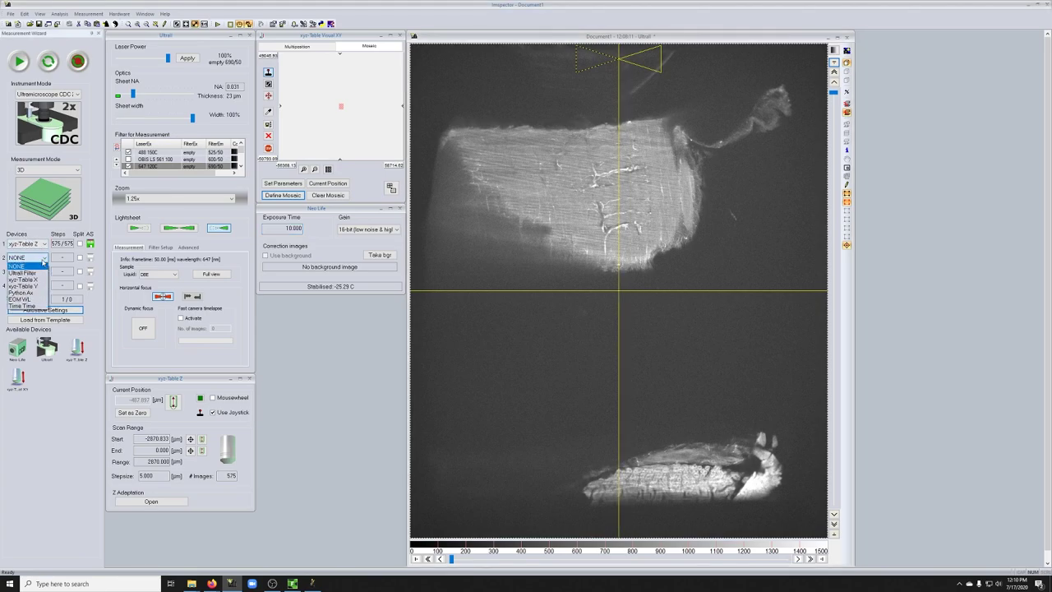
left_click(44, 272)
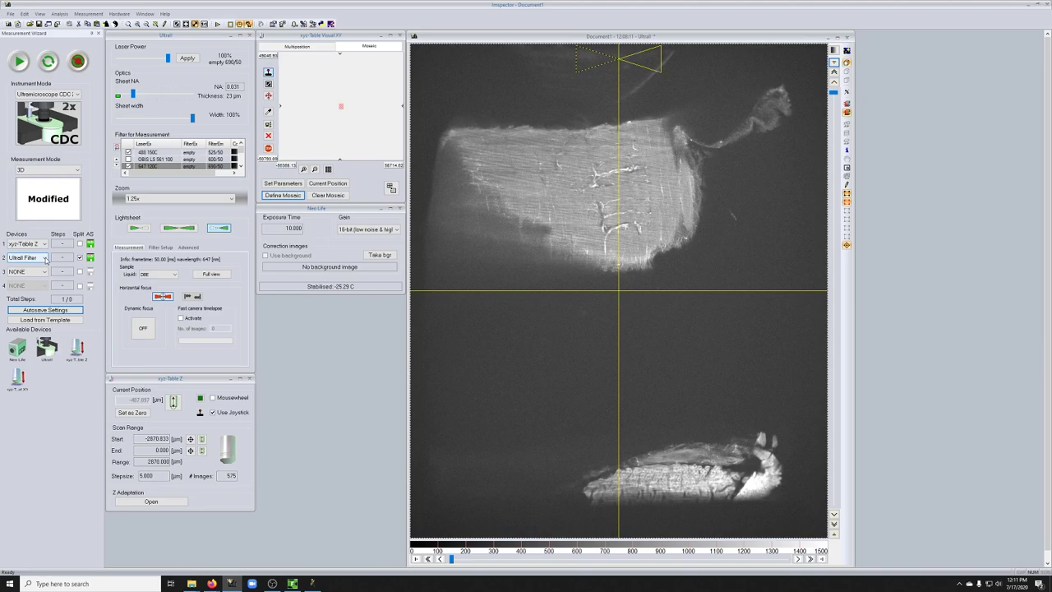
left_click(48, 311)
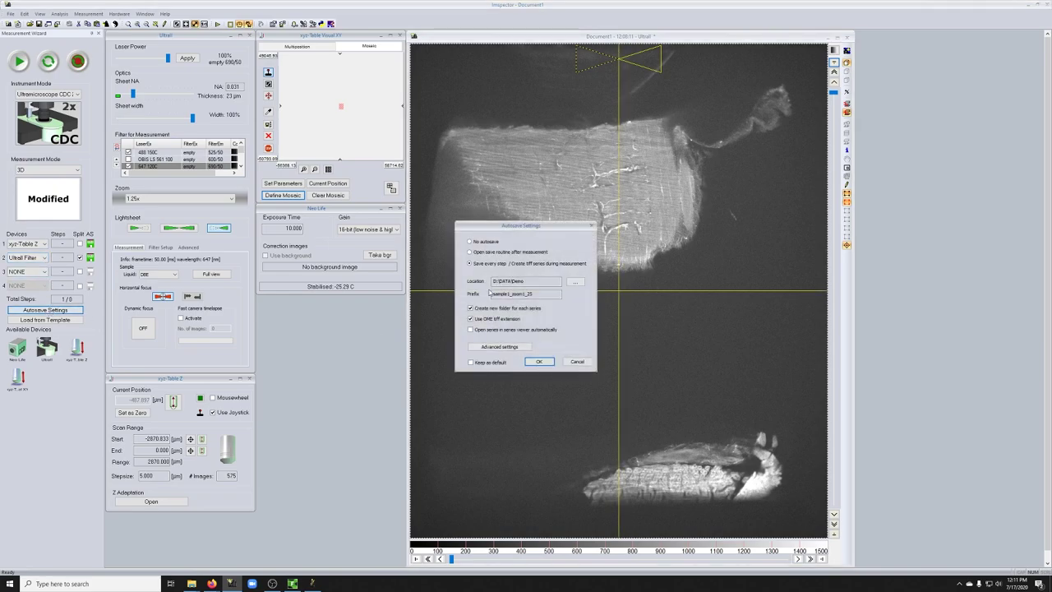
Confirm autosave to D:\DATA\Demo with prefix sample1_zoom1_25
left_click(546, 294)
left_click(538, 362)
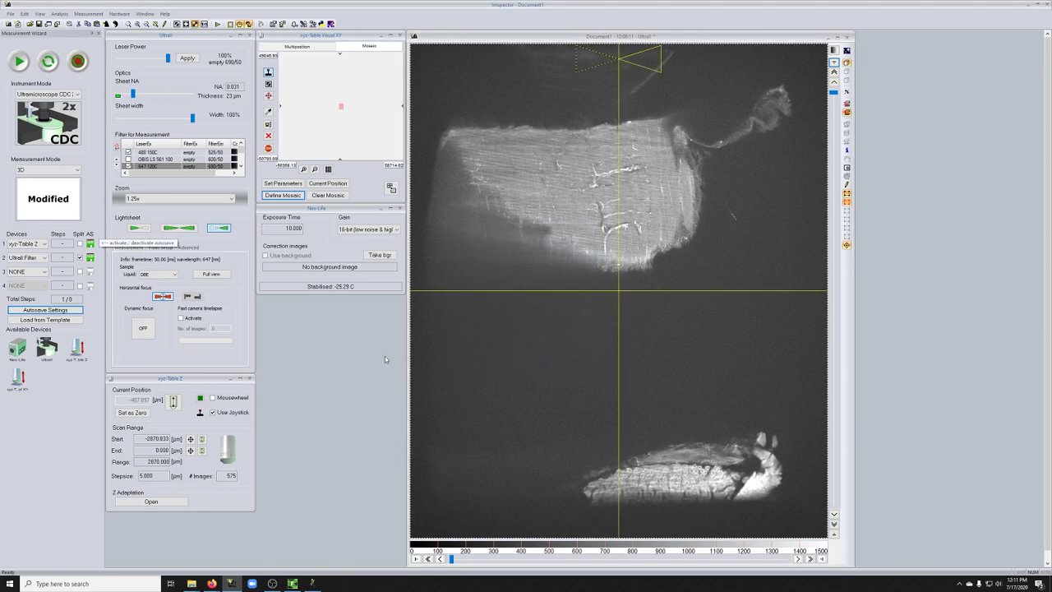
Start the 1150-step two-channel z-stack scan from the Measurement Wizard
left_click(21, 64)
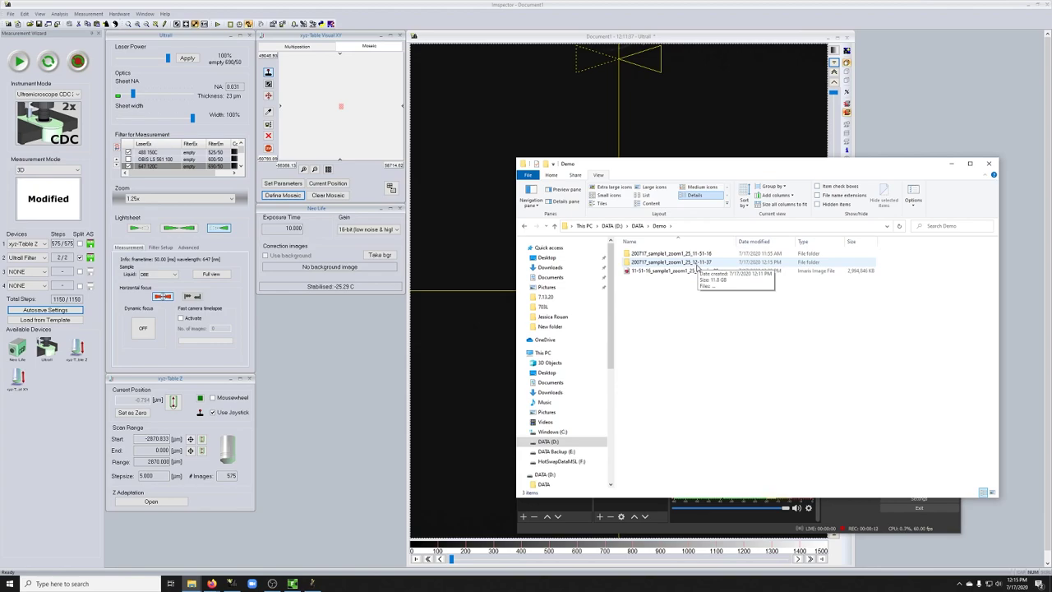
Check that the 12-11-37 folder holds 1,150 TIF files across C00 and C01, then return to Demo
double_click(696, 263)
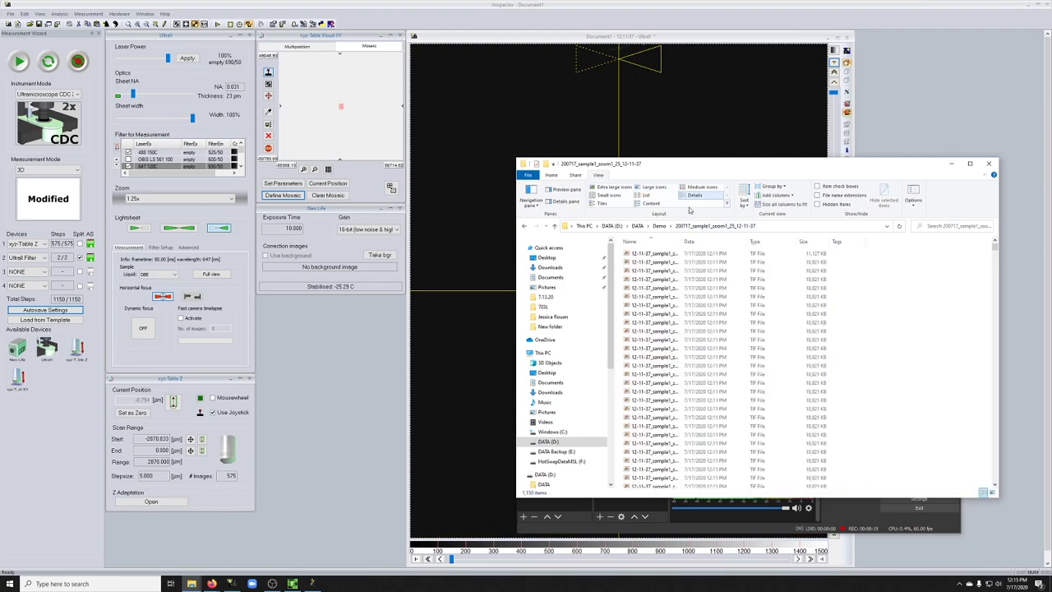
left_click_drag(681, 241, 813, 241)
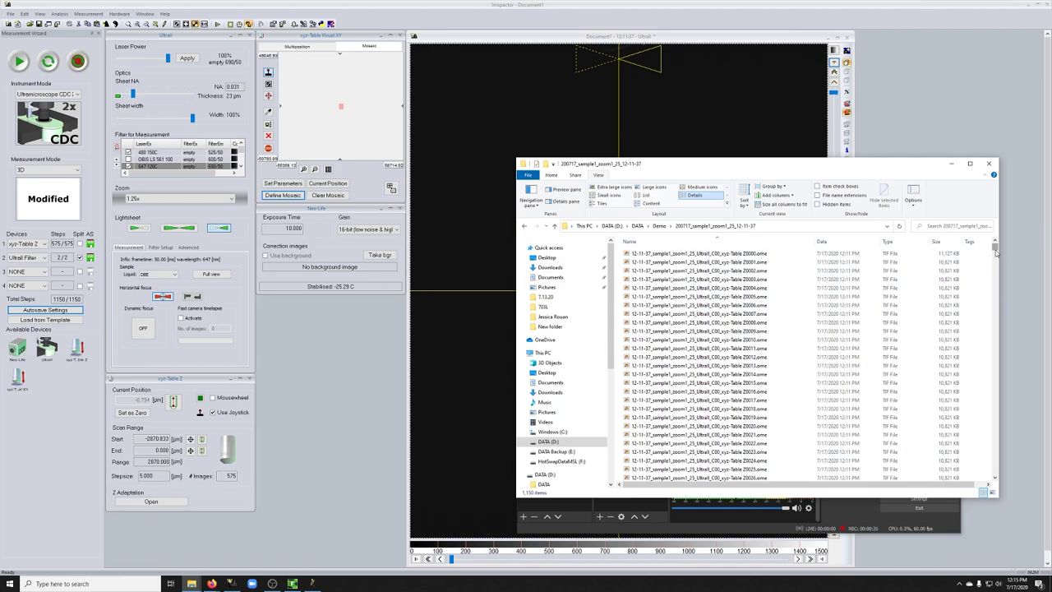
left_click_drag(994, 253, 993, 383)
left_click(527, 226)
left_click(309, 584)
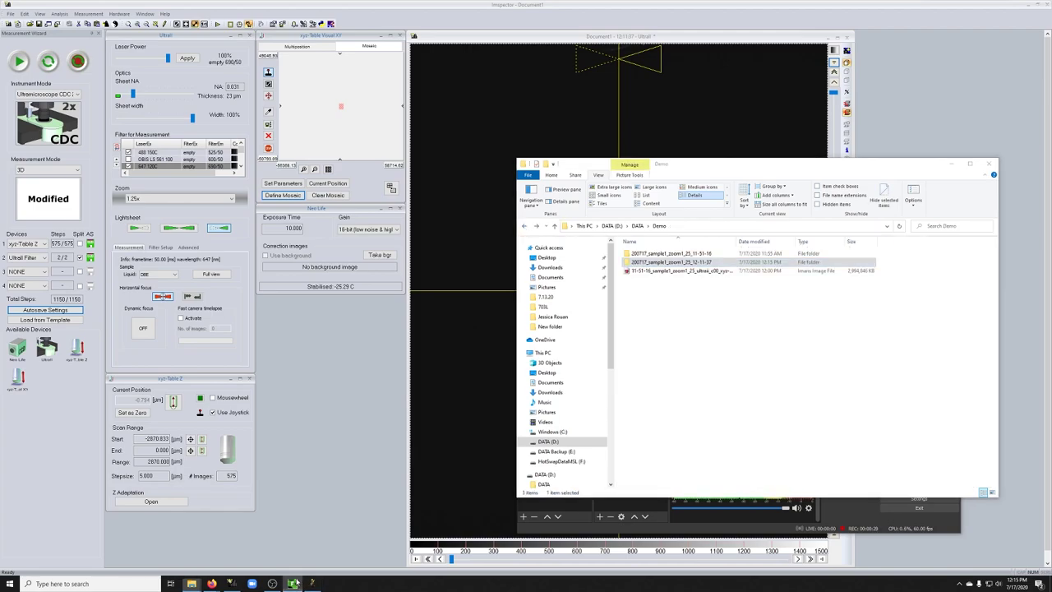
Convert the 12-11-37 folder into a 6.15 GB .ims file and open it in Imaris Viewer
left_click_drag(643, 261, 390, 189)
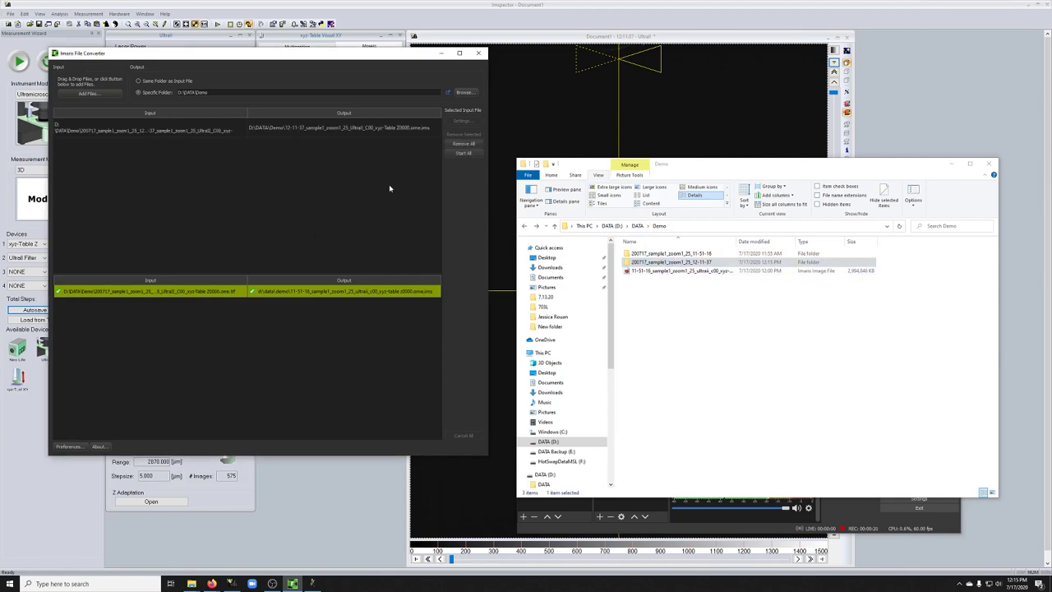
left_click(465, 155)
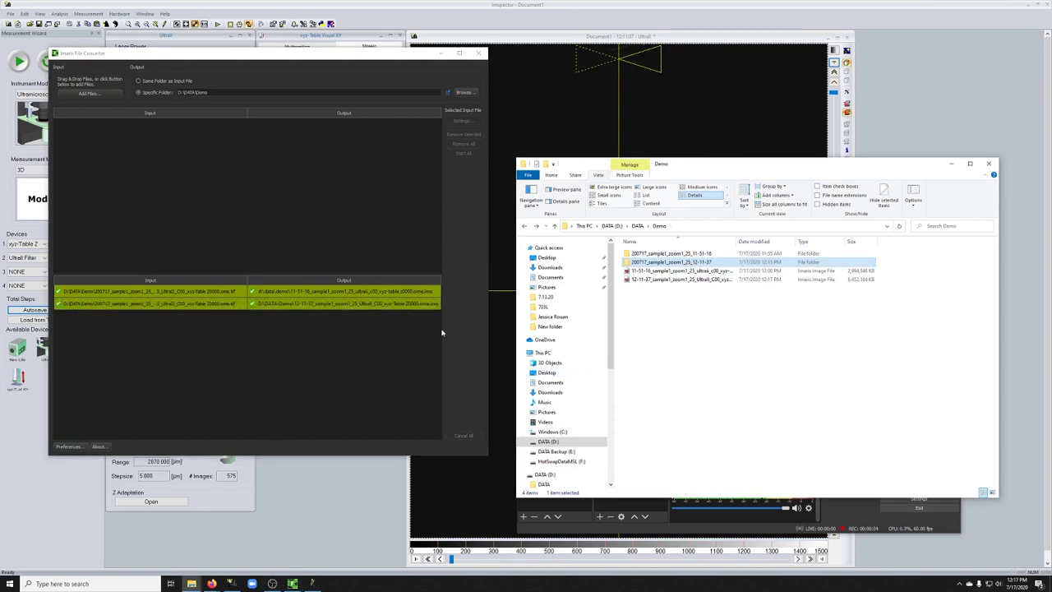
double_click(678, 280)
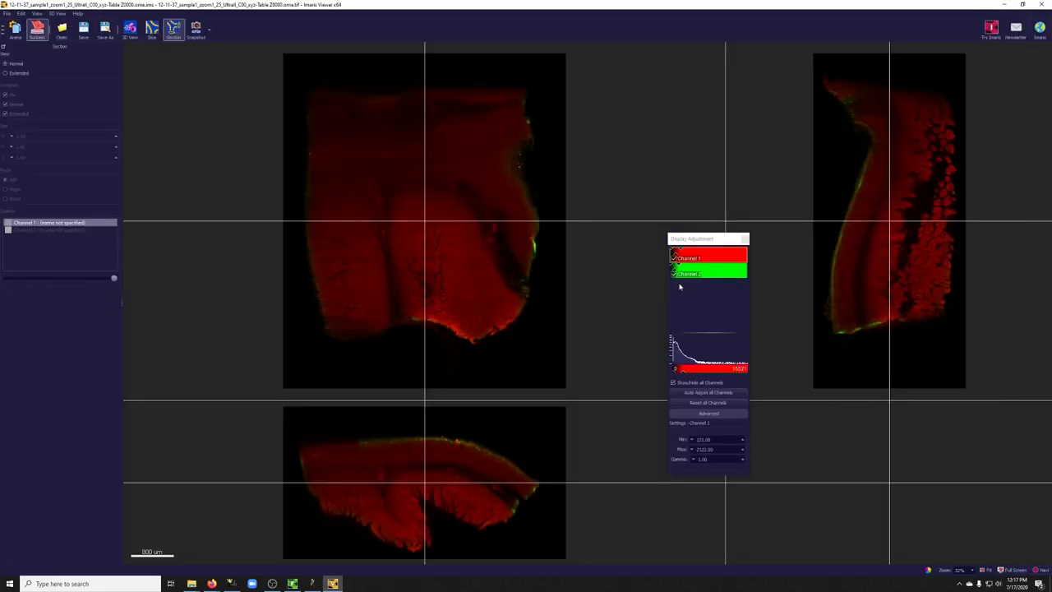
Cap the display range at 2353.27 for green Channel 2 and 1454.00 for red Channel 1
left_click(686, 272)
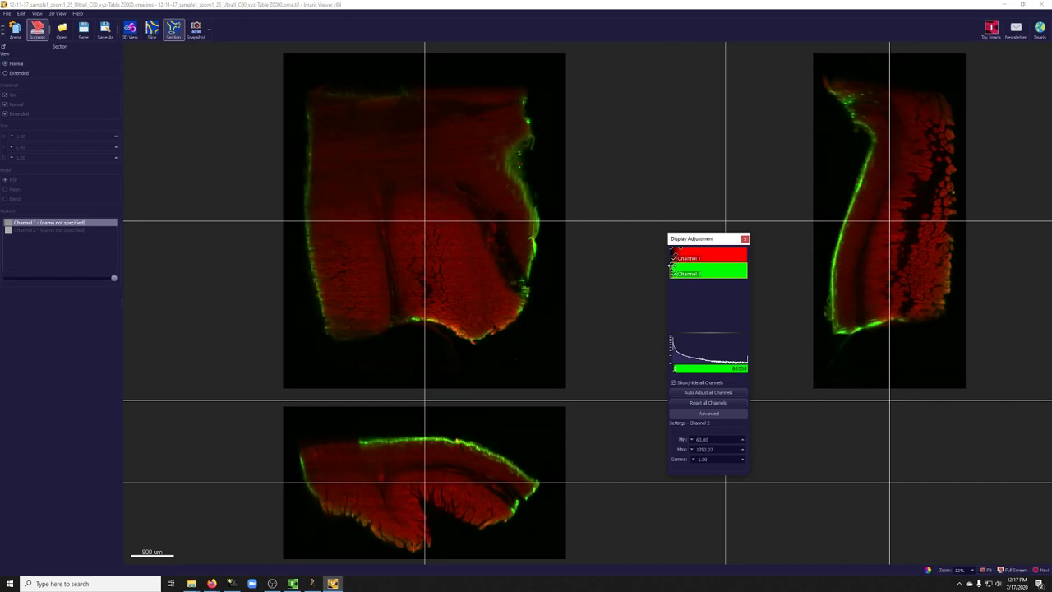
left_click(675, 252)
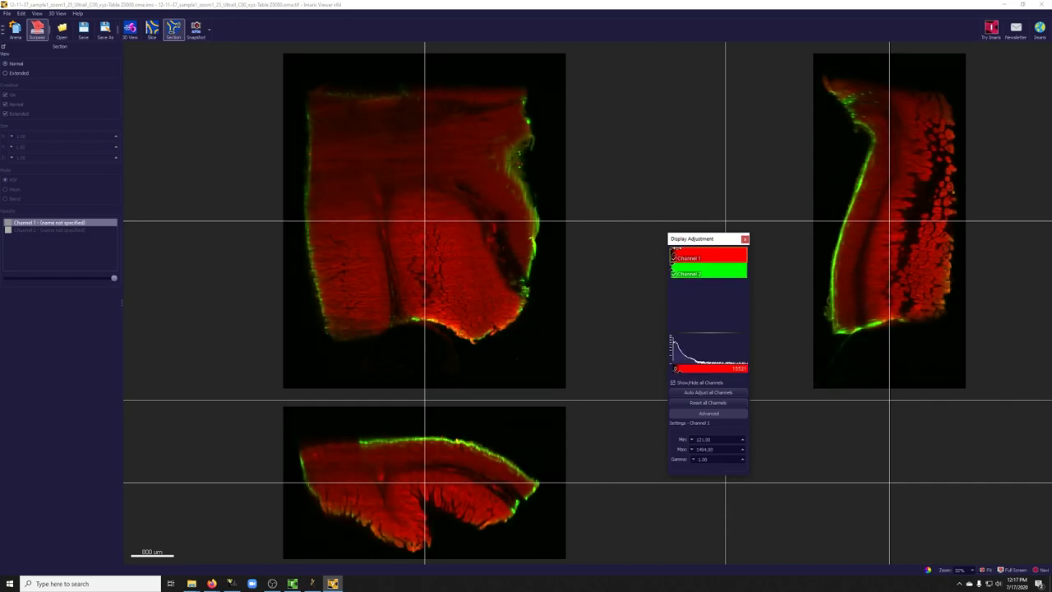